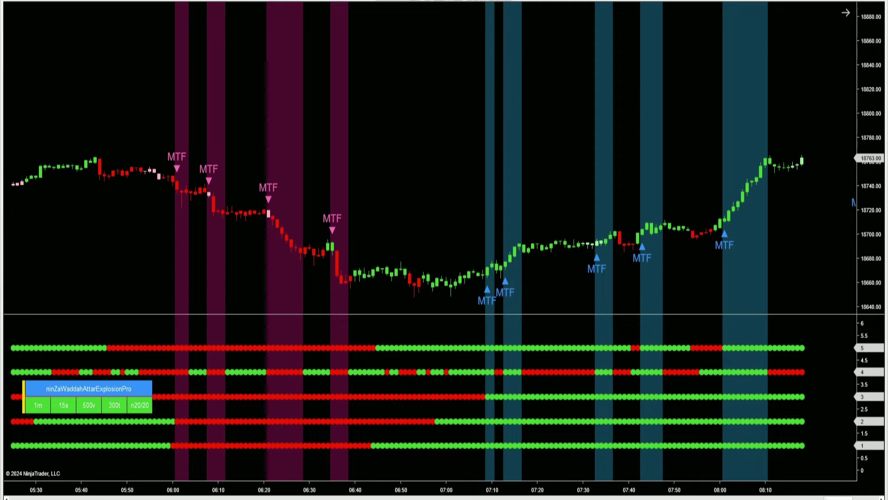
- Open the Indicators dialog for the NQ chart with Ctrl+I
key(ctrl+i)
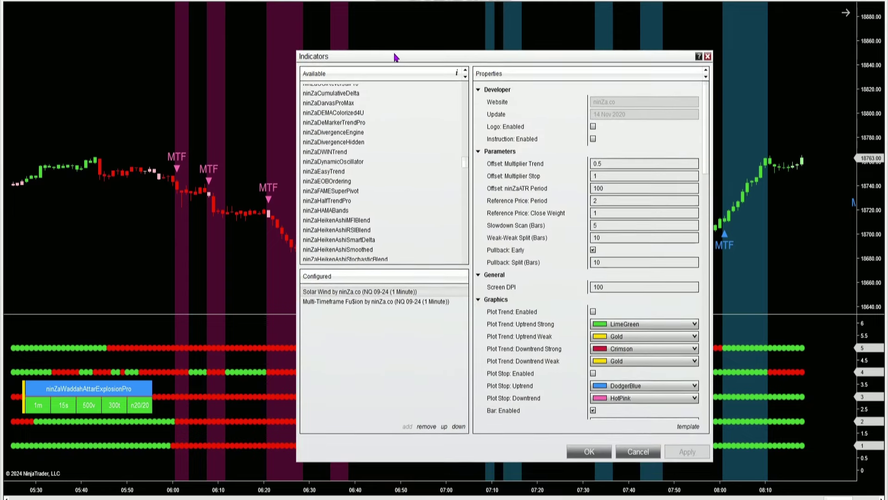
- Select Multi-Timeframe Fusion and review its data series: Second, 500 volume, 300 tick, 20/4
click(327, 299)
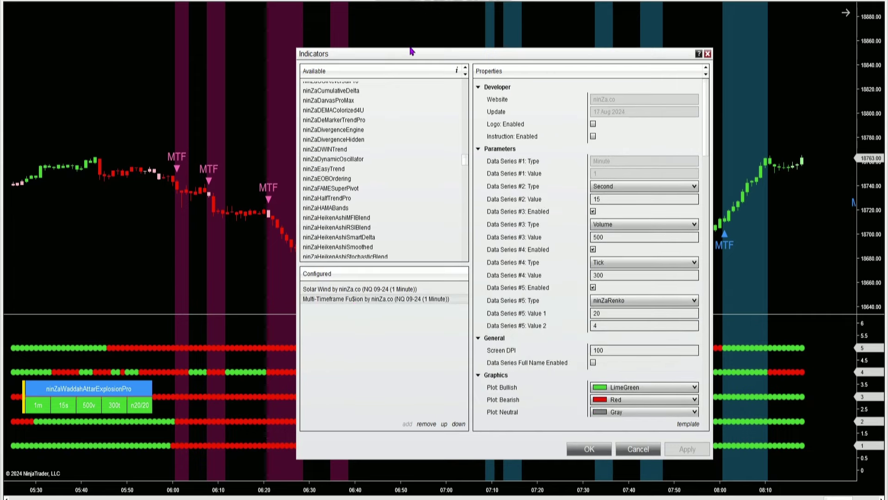
drag(411, 51, 517, 77)
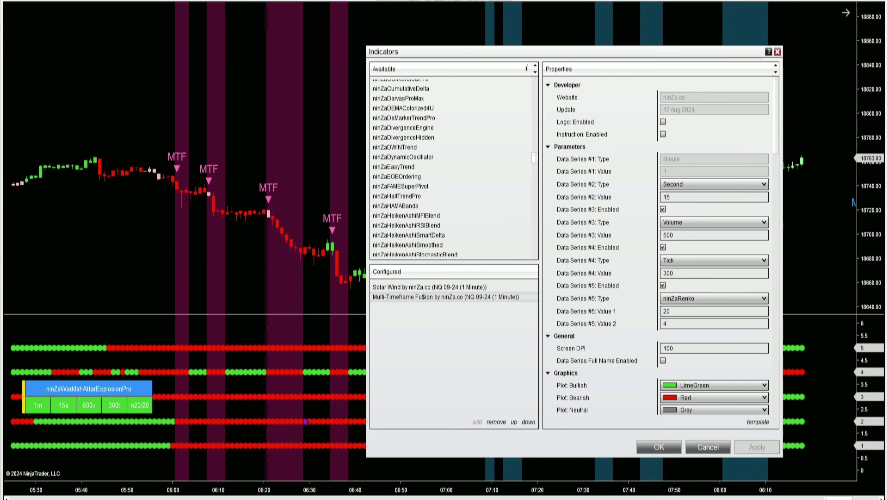
click(716, 184)
click(710, 194)
click(696, 233)
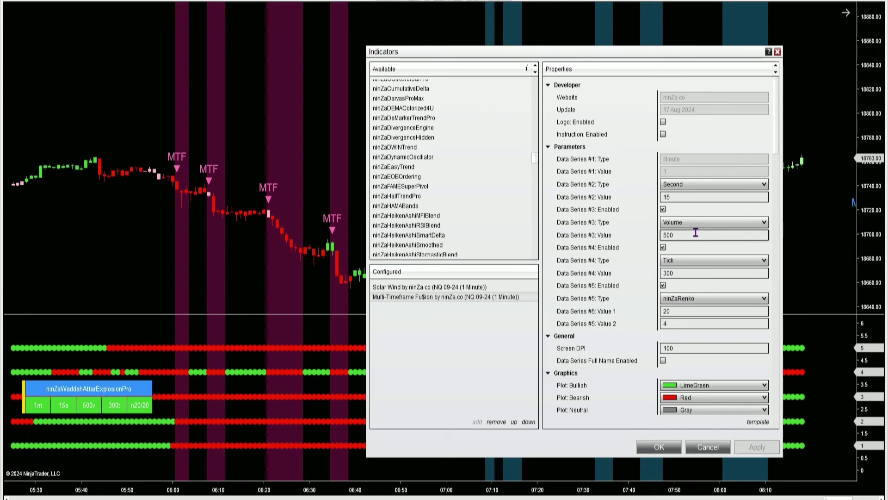
click(683, 273)
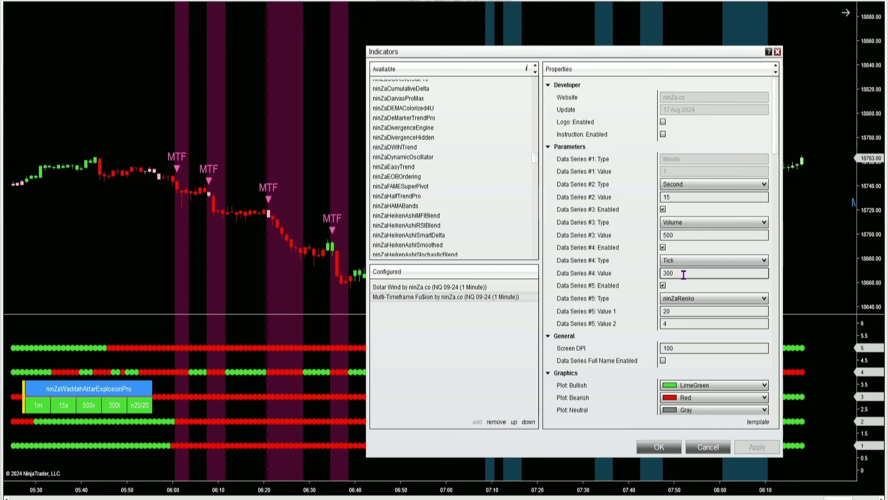
click(678, 311)
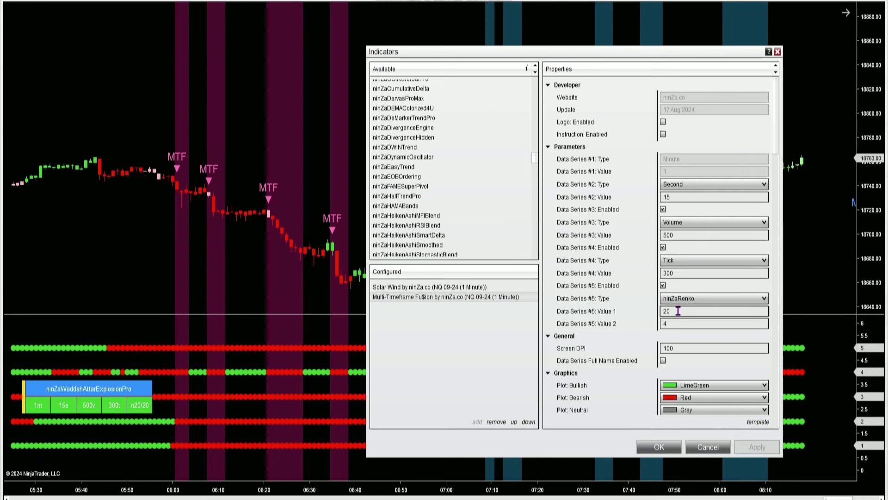
click(678, 325)
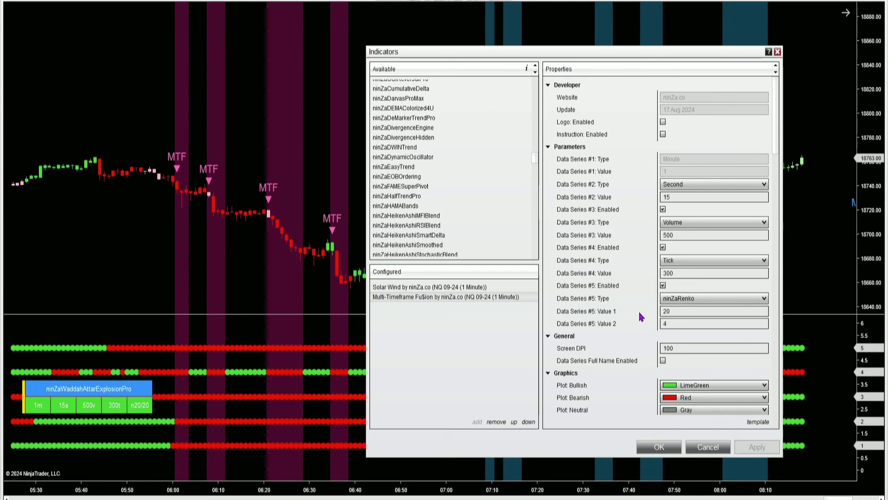
- Scroll through the remaining Multi-Timeframe Fusion properties and close the Indicators dialog
scroll(638, 291, down, 10)
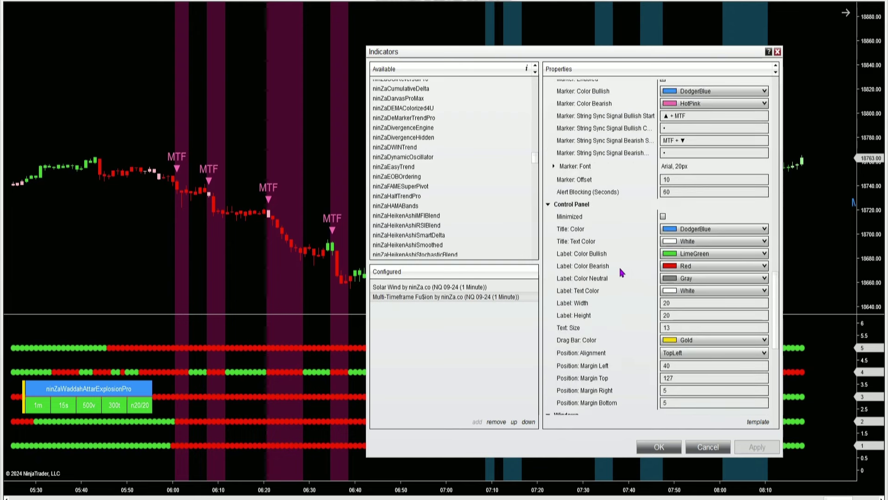
scroll(620, 272, up, 15)
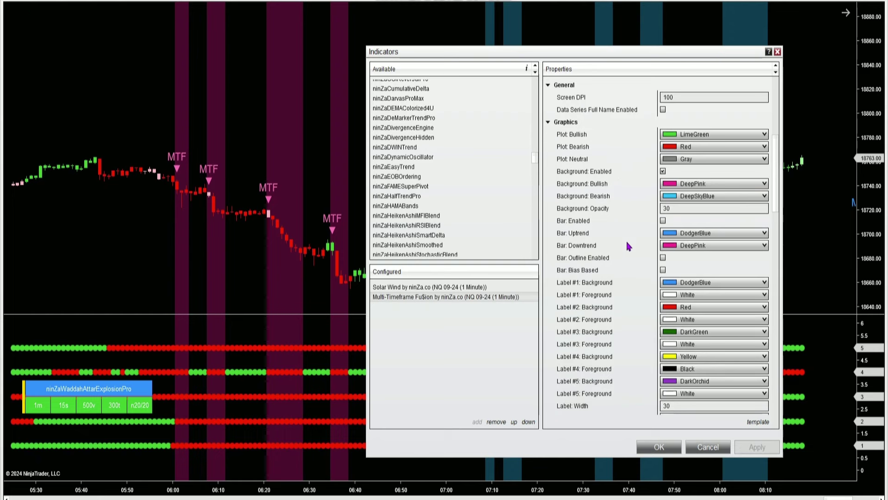
scroll(607, 246, up, 2)
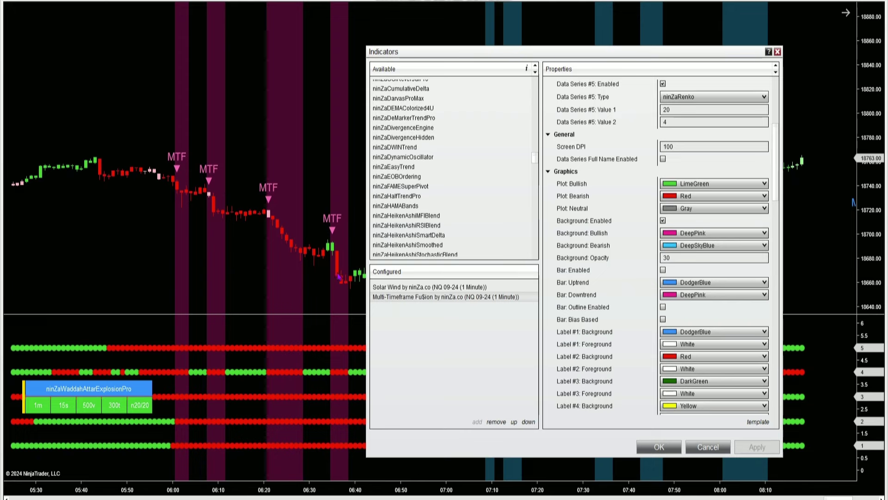
key(Return)
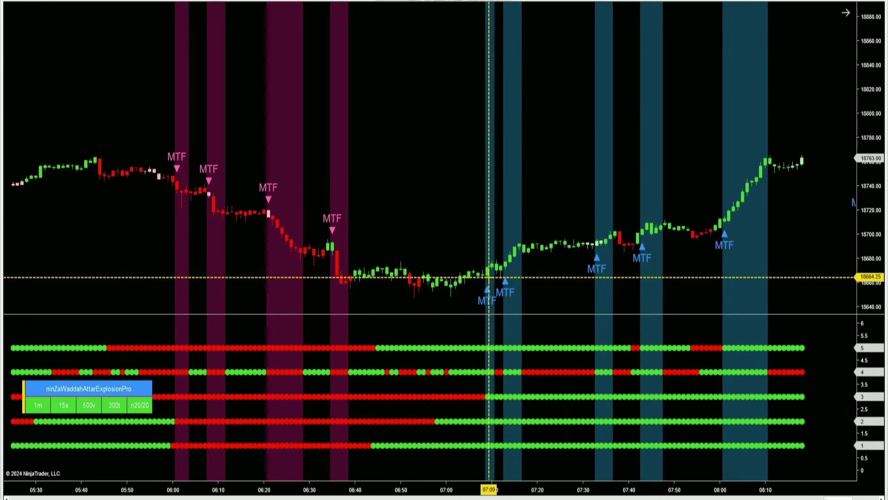
- Pan the chart back a few bars and reopen the Indicators dialog
scroll(173, 215, up, 2)
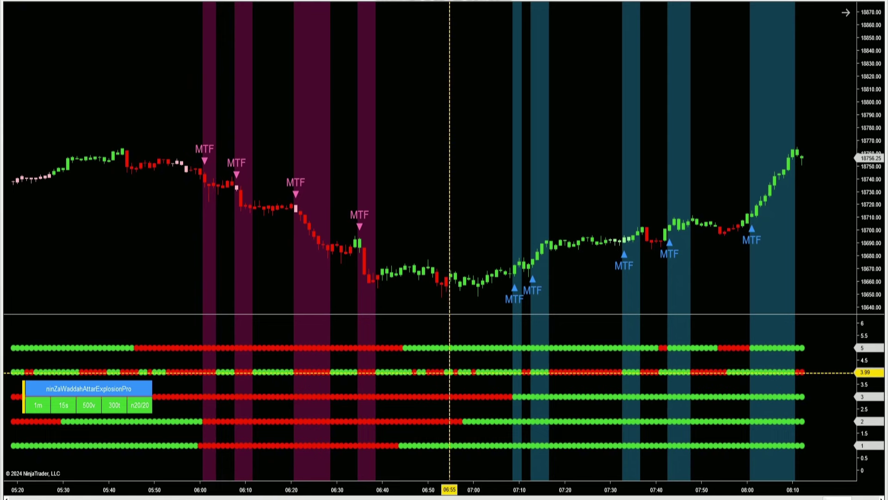
key(ctrl+i)
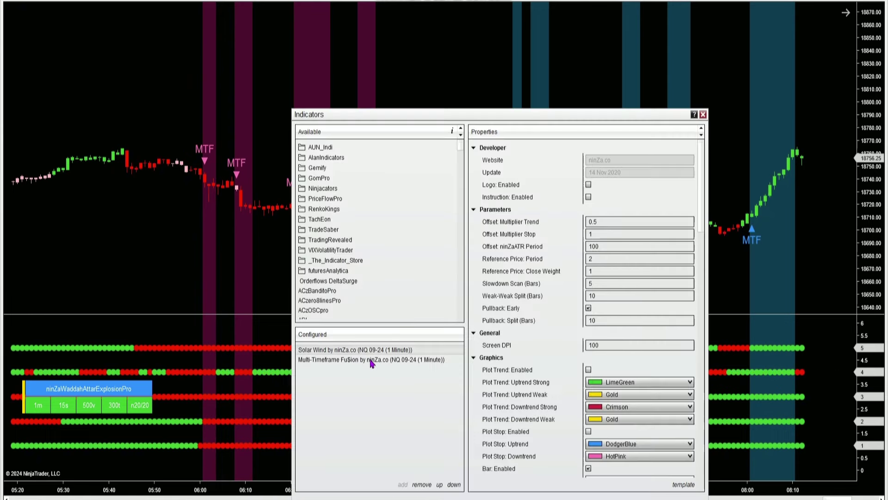
- Uncheck Multi-Timeframe Fusion's 15-second Data Series #3 and apply, leaving four dot rows
click(370, 364)
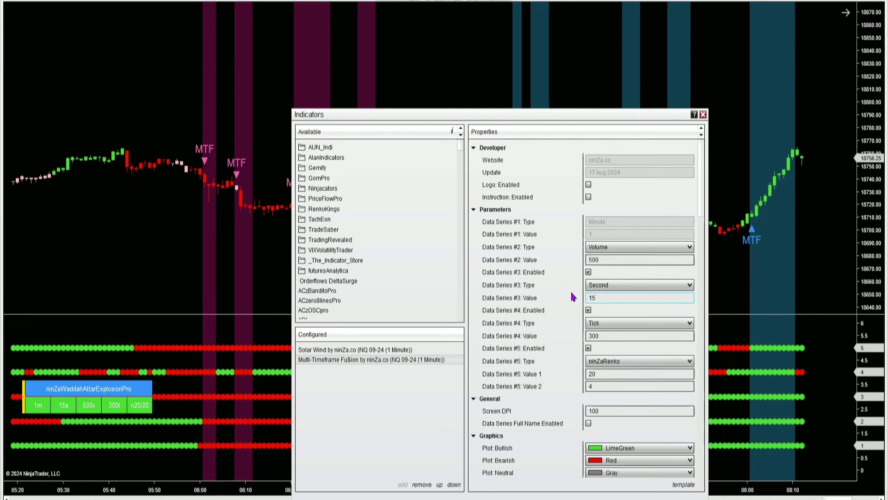
click(589, 273)
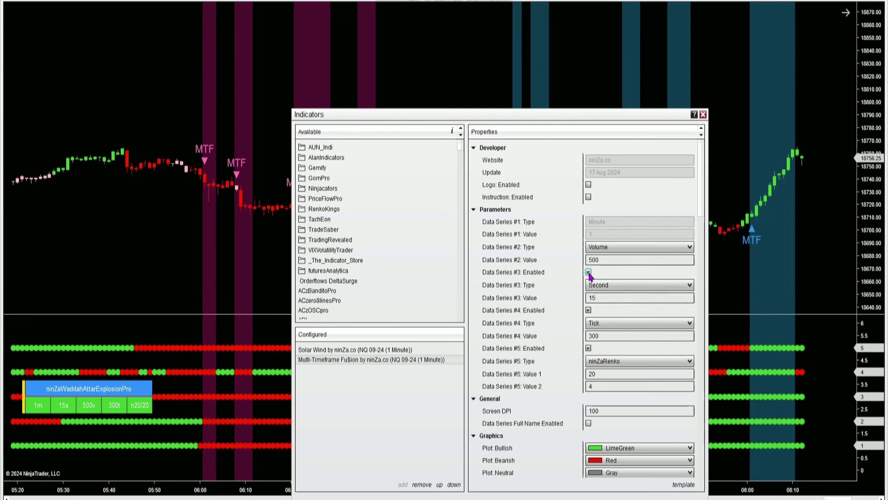
click(589, 273)
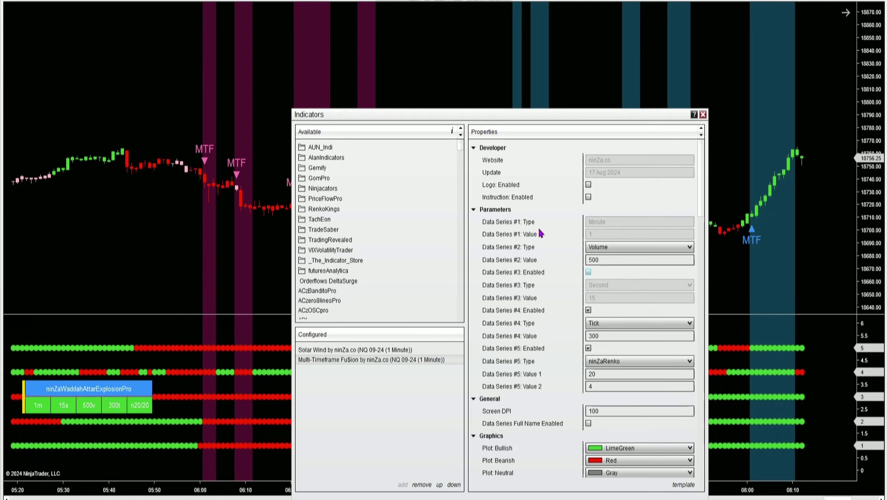
key(Return)
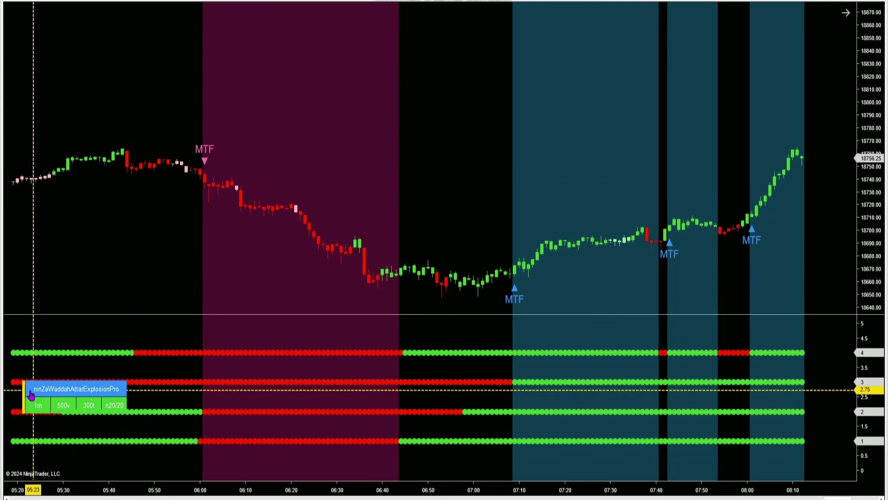
- Move the ninZaWaddahAttarExplosionPro panel rightward along the dot rows to around 05:48
drag(31, 395, 124, 328)
- Switch Multi-Timeframe Fusion's source indicator to ninZaWWaveVolumePro, confirming its Plot selection
click(124, 328)
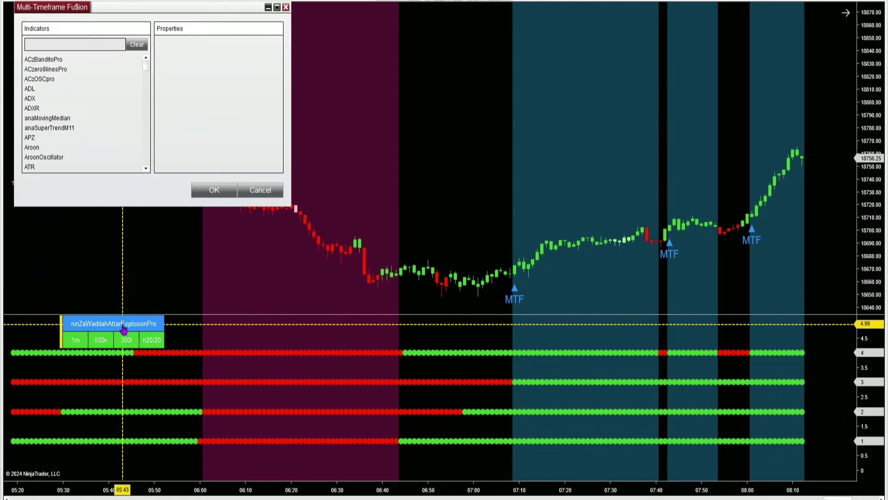
drag(240, 10, 408, 61)
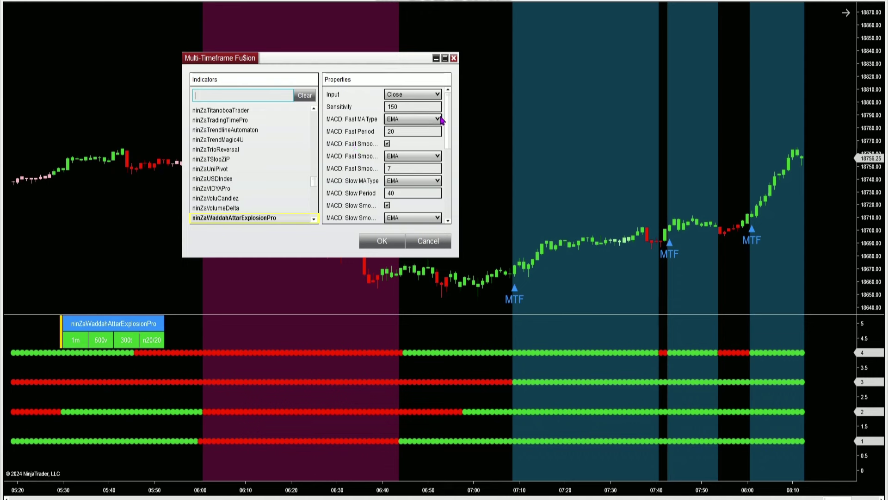
scroll(451, 129, down, 1)
drag(451, 129, 448, 168)
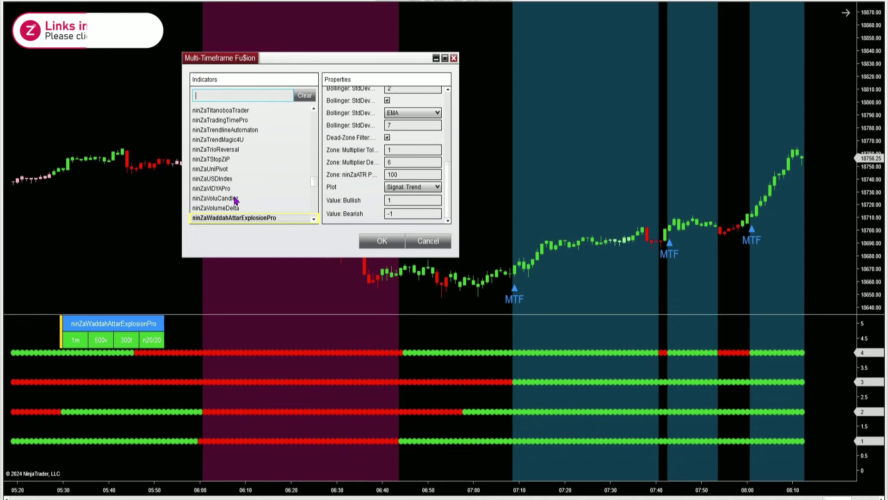
click(437, 192)
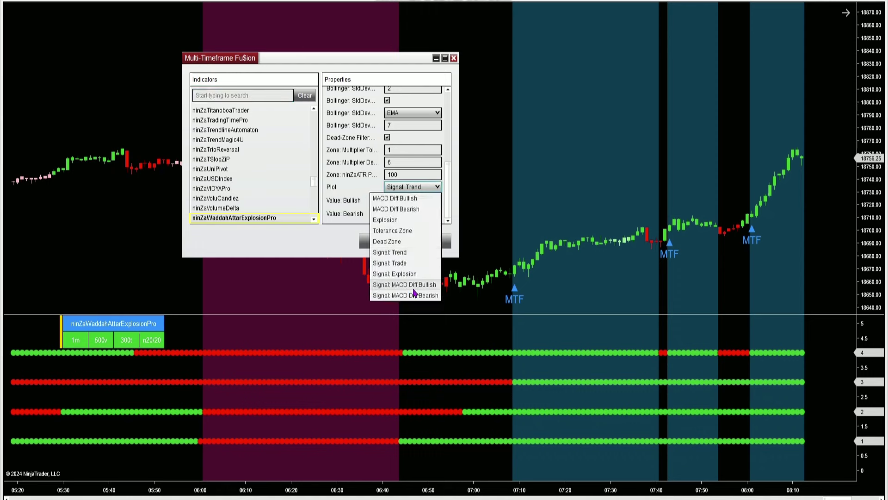
click(389, 252)
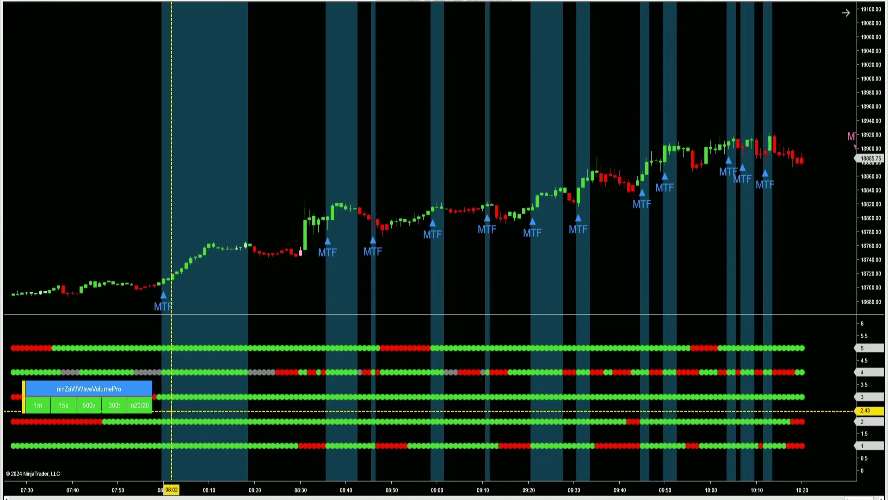
- Double-click the indicator panel to reopen Multi-Timeframe Fusion's data series settings
double_click(183, 411)
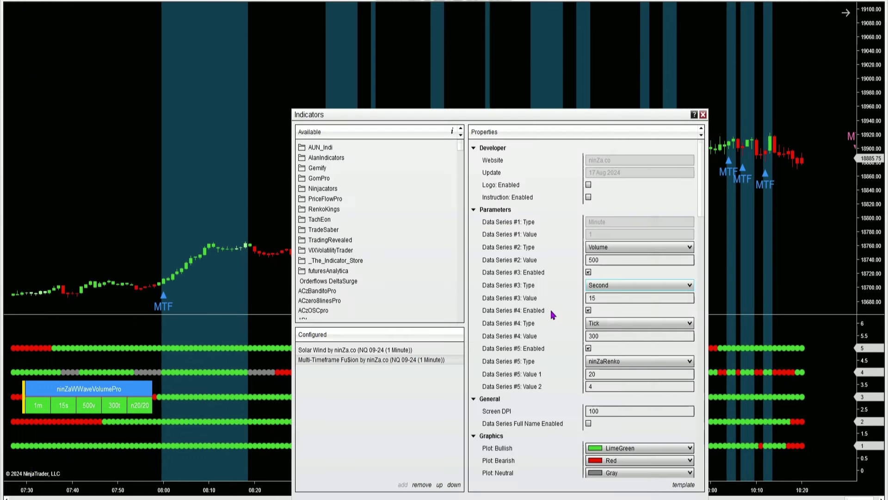
- Disable the 15-second Data Series #3 so ninZaWWaveVolumePro shows 1m, 500v, 300t, n20/20 rows
click(609, 285)
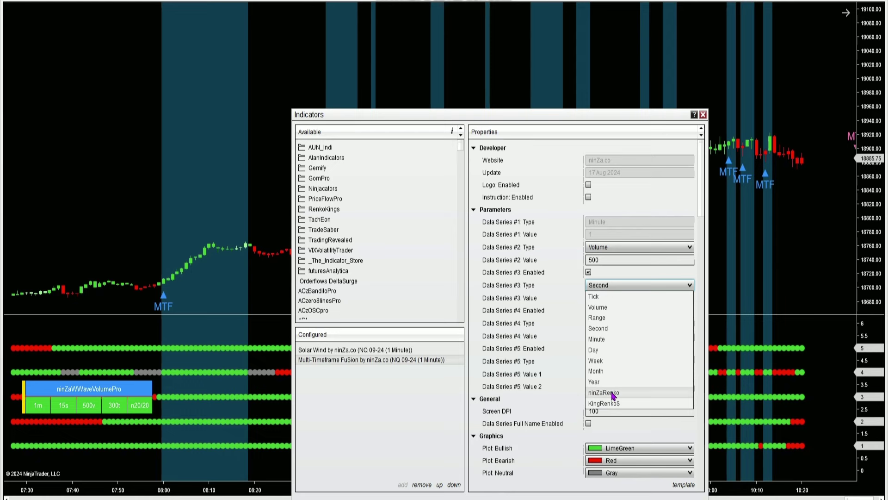
click(589, 272)
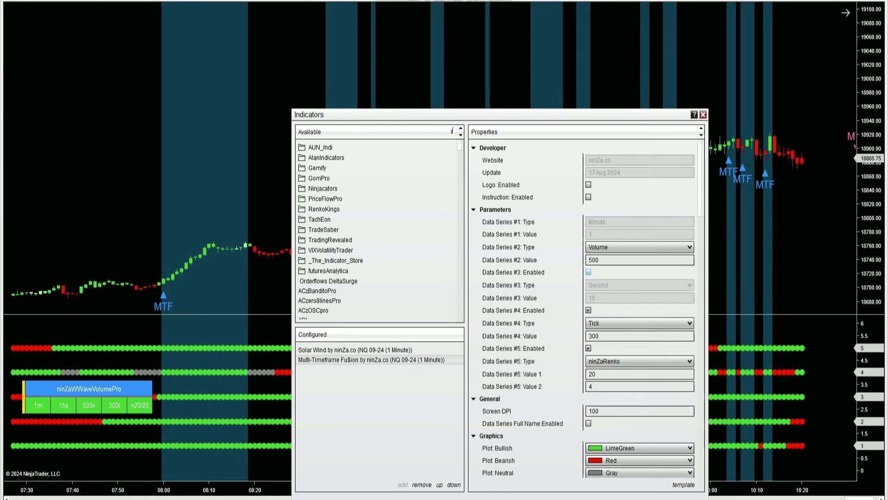
key(Return)
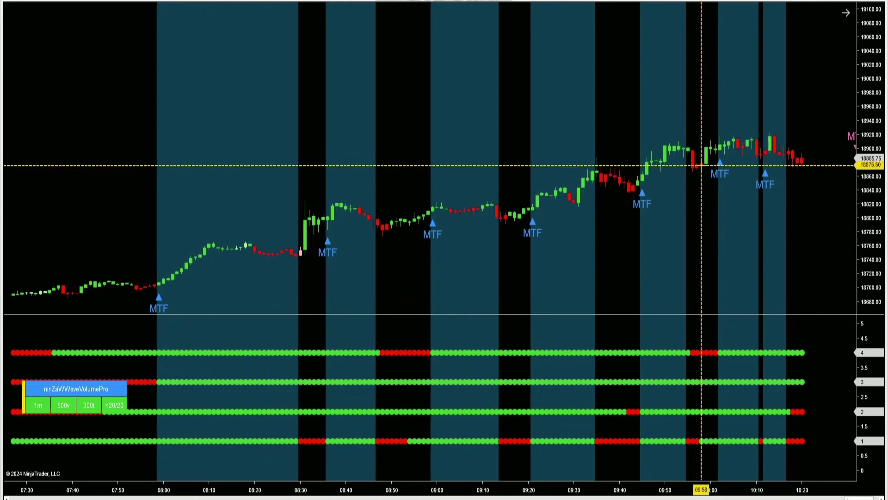
scroll(742, 162, up, 15)
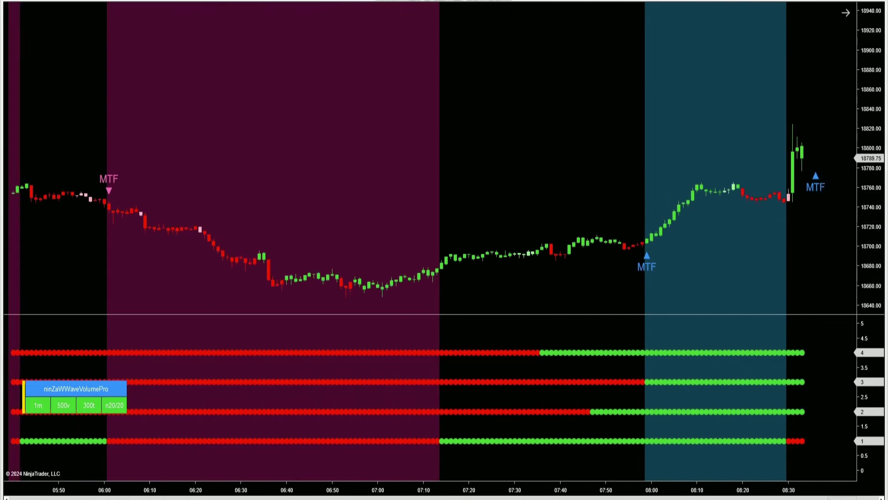